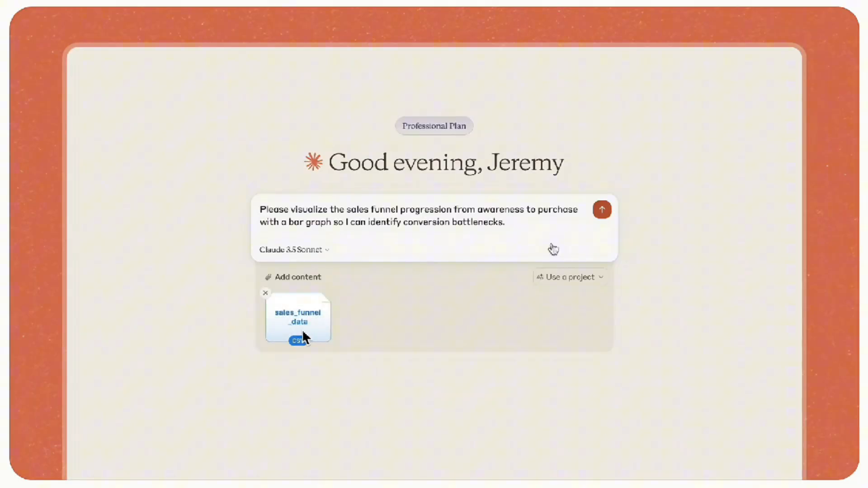
Submit the request to visualize the sales funnel from awareness to purchase as a bar graph, using the attached sales_funnel_data CSV
key(Return)
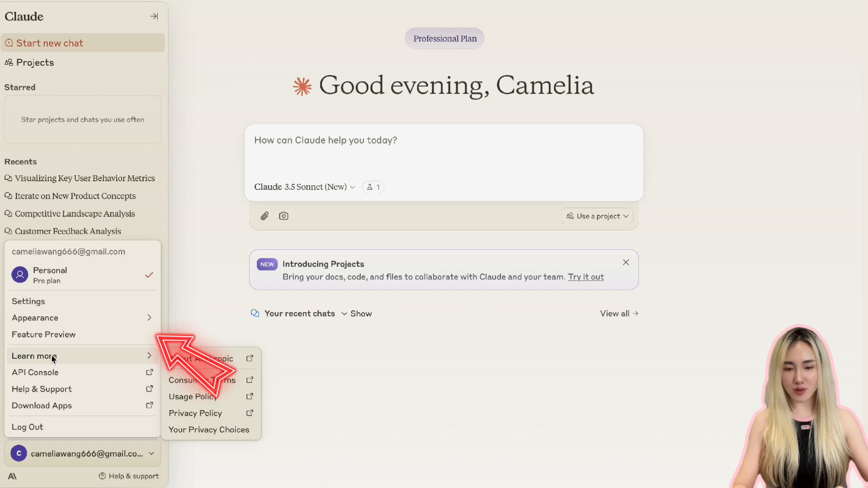
Check the Analysis tool setting in the feature previews and close the dialog
click(109, 335)
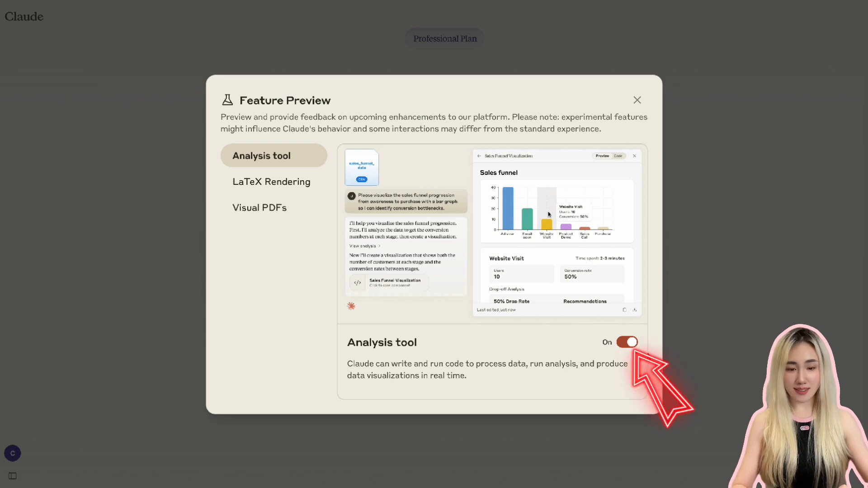
click(638, 100)
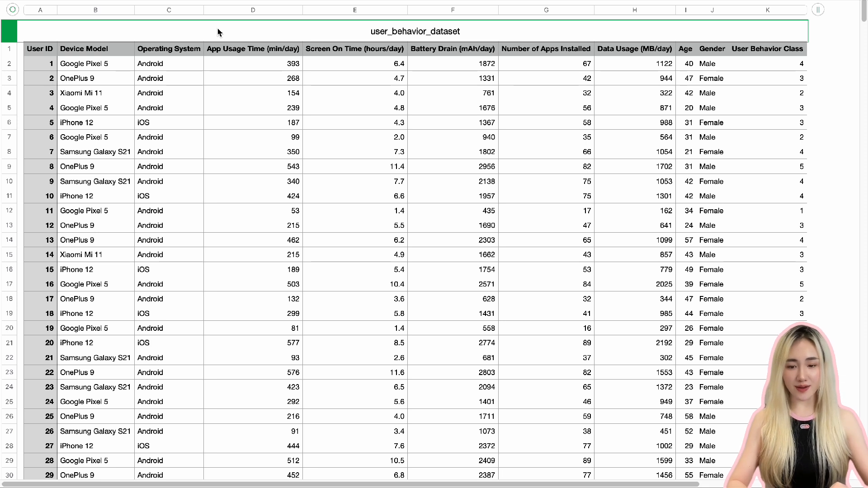
Review the column headers of the user_behavior_dataset spreadsheet, from Device Model through Battery Drain
click(88, 53)
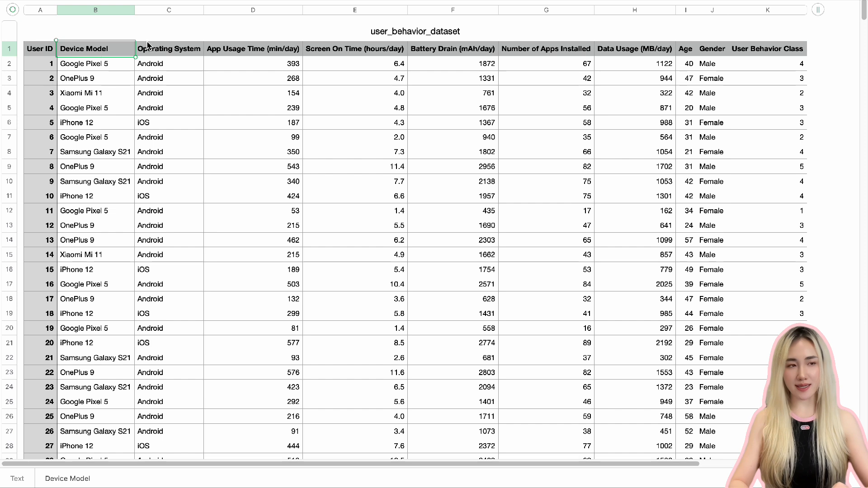
click(186, 53)
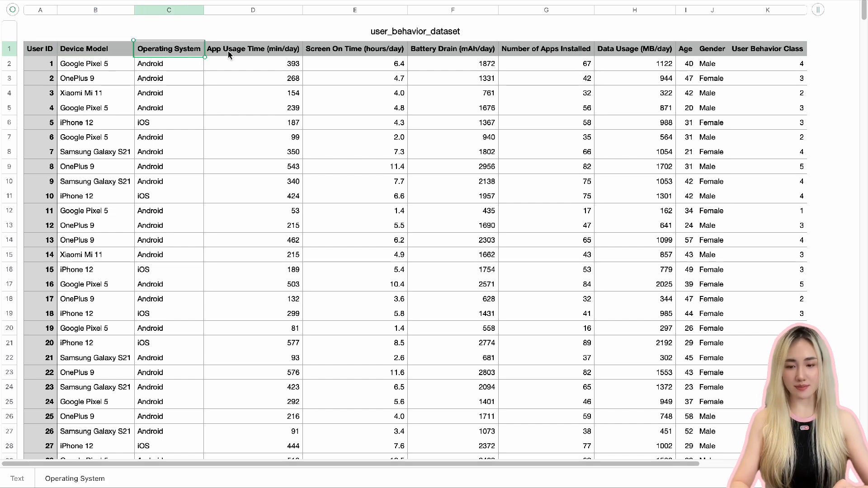
click(245, 54)
click(329, 54)
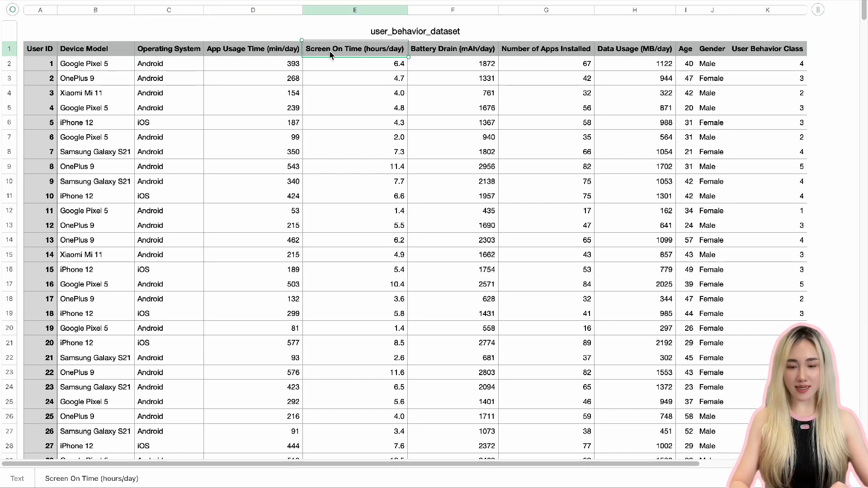
click(438, 50)
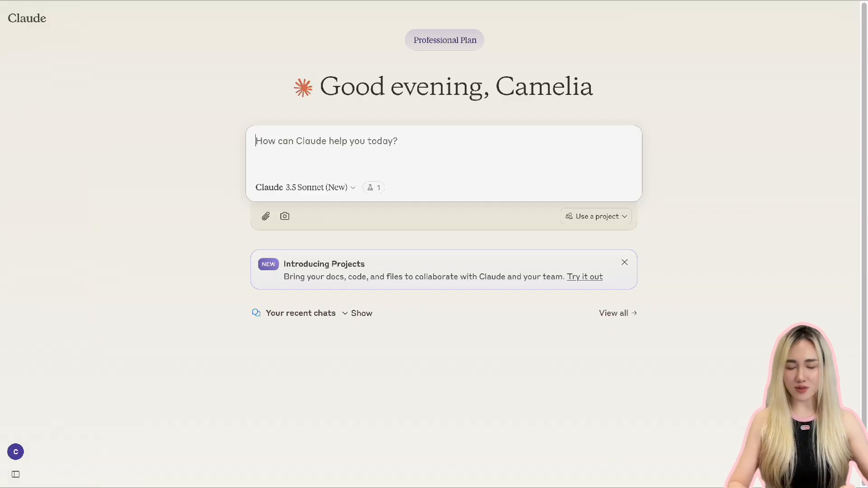
Attach the user_behavior_dataset CSV and request a bar chart comparing average app usage time in minutes per day across different operating systems
drag(407, 245, 352, 186)
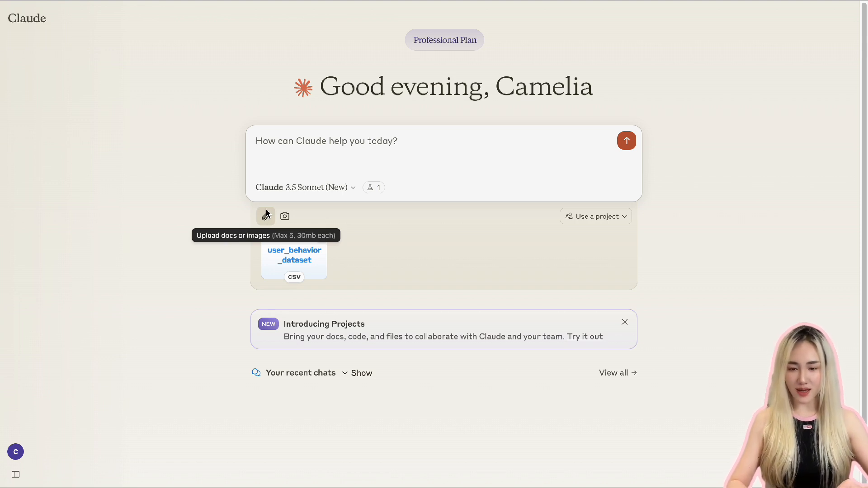
text(anal)
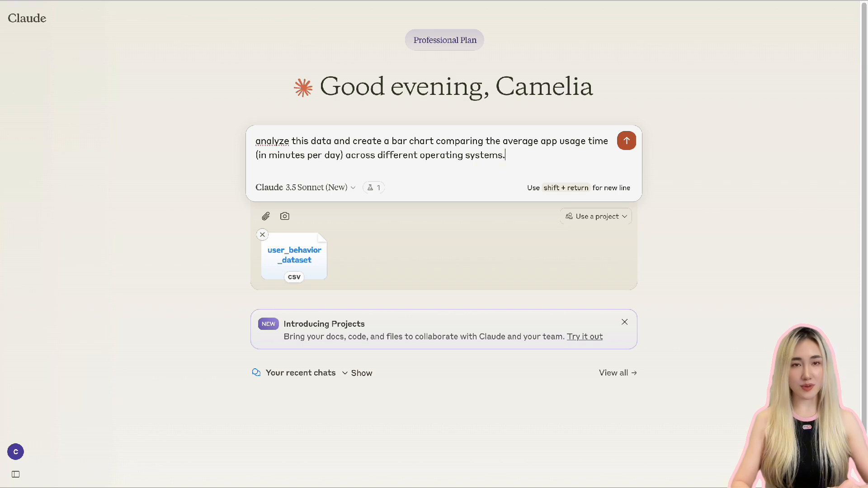
key(Return)
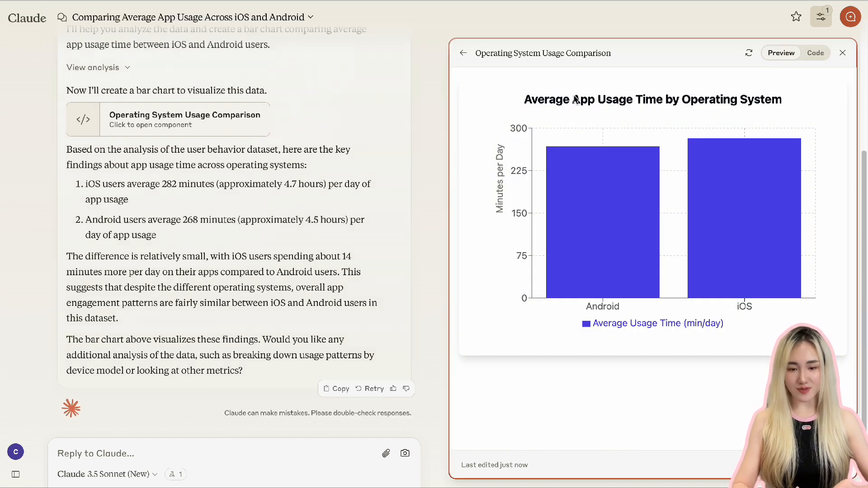
Ask for the bar chart to switch to dark mode, with data labels on each bar and the legend placed at the upper right
mouse_move(700, 184)
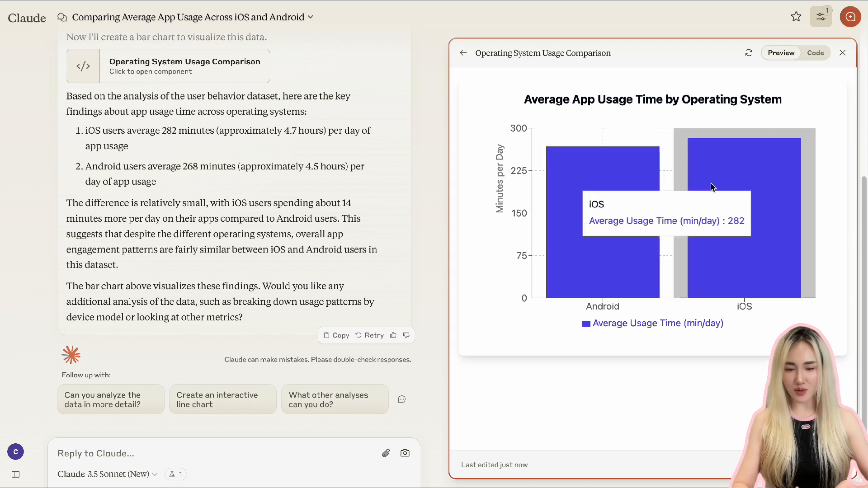
mouse_move(610, 192)
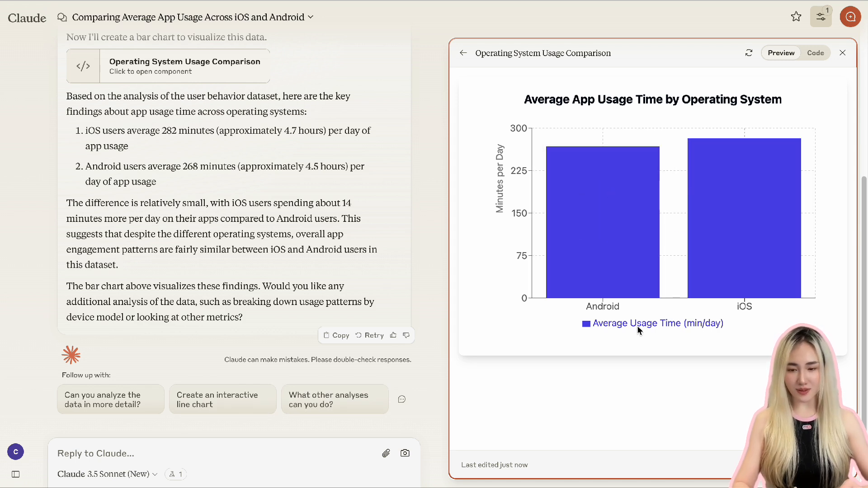
scroll(217, 206, up, 3)
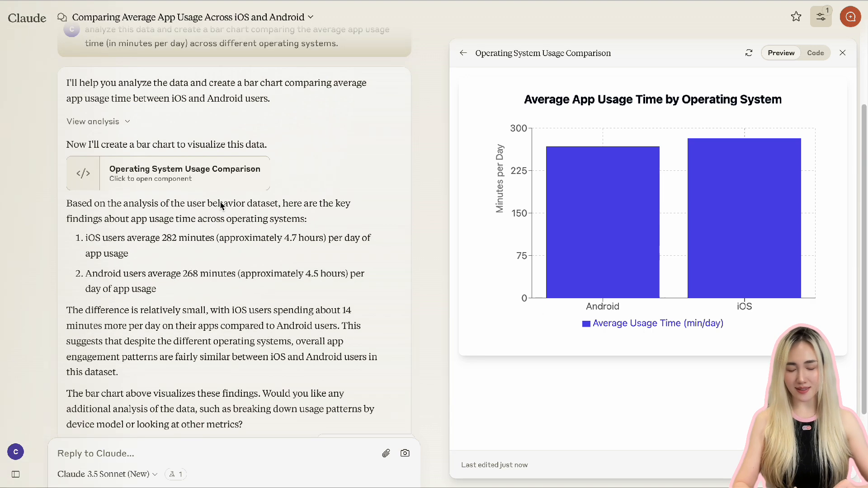
scroll(334, 126, down, 3)
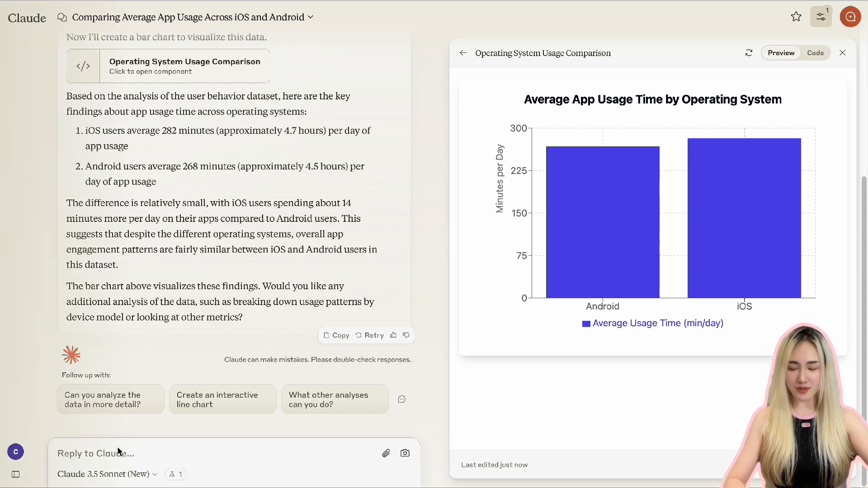
text(switch to dark mode, add data)
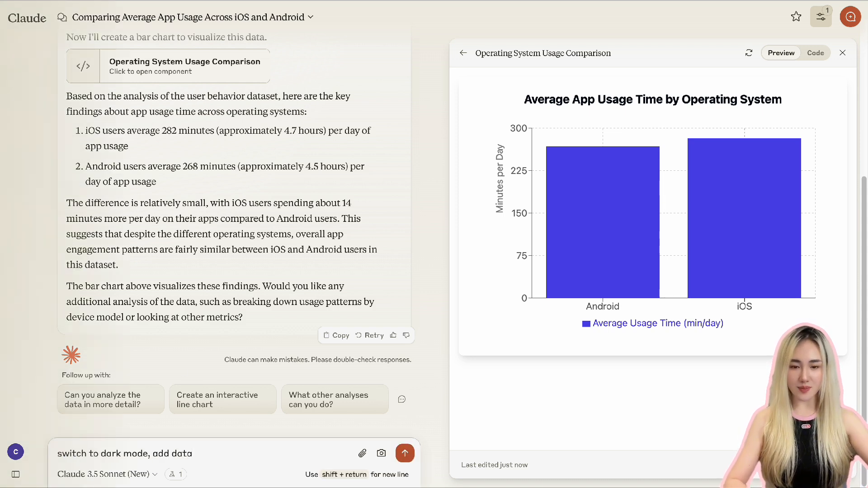
text( labels on each bar, and adjust the legend placement to the upper right.)
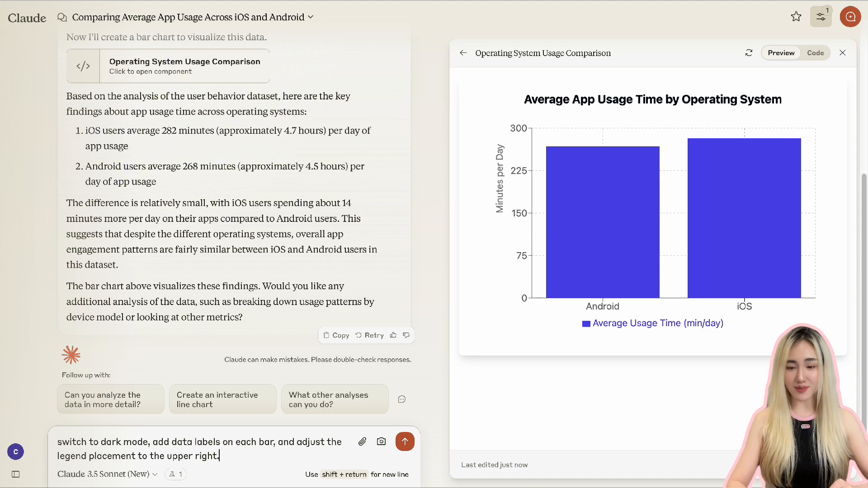
key(Return)
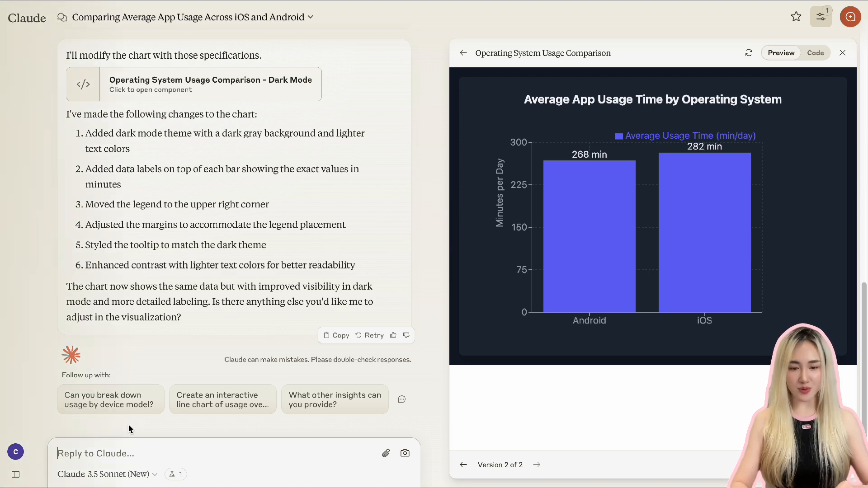
Submit the suggested follow-up for an interactive line chart of average app usage time over the past 12 months, with separate iOS and Android lines
click(192, 404)
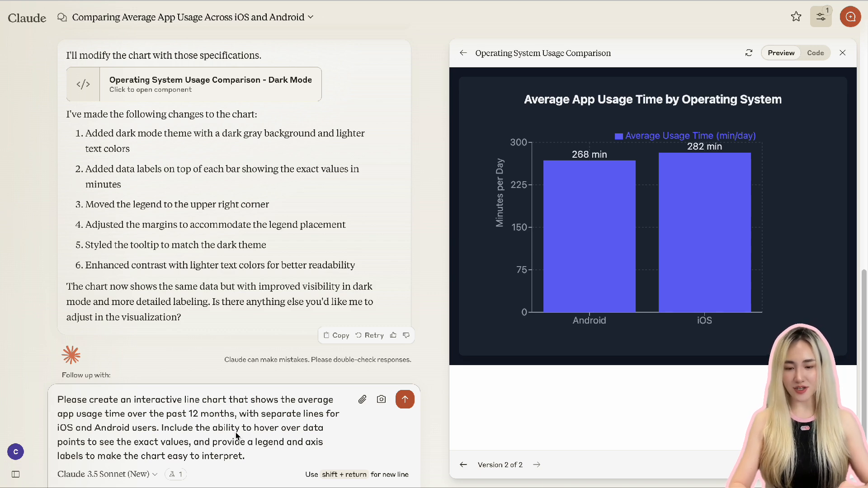
key(Return)
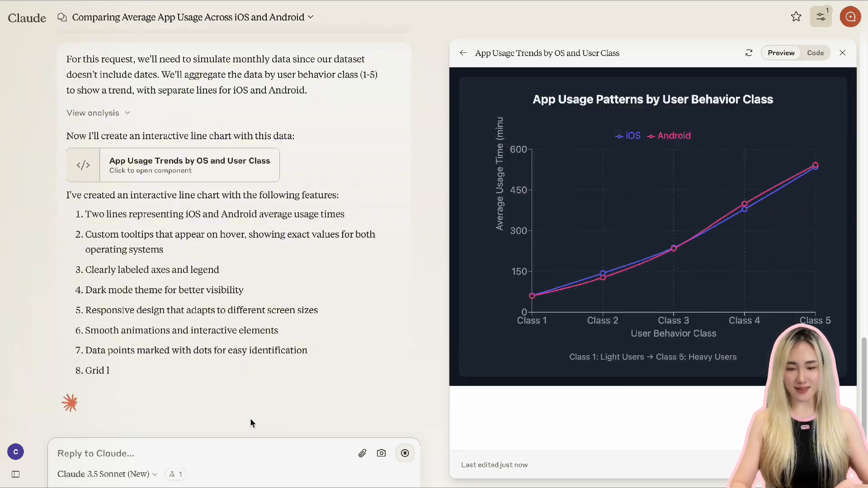
Request a pie chart showing the top 5 device models by user count
mouse_move(810, 216)
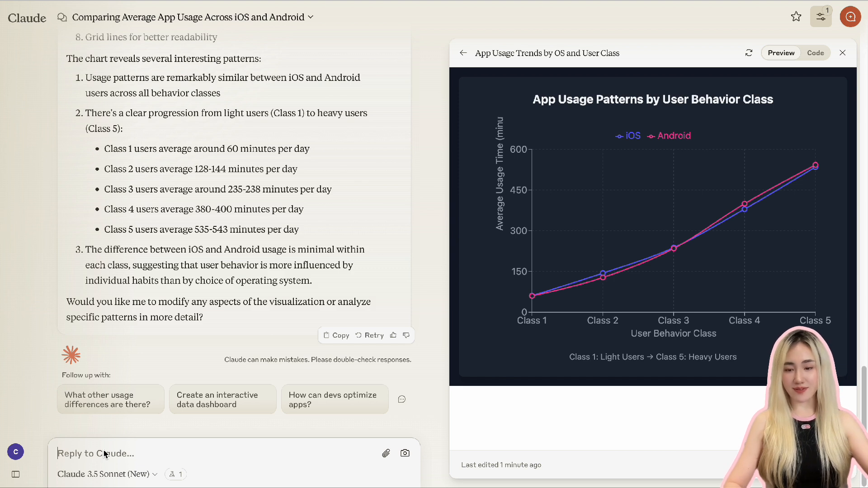
text(show t)
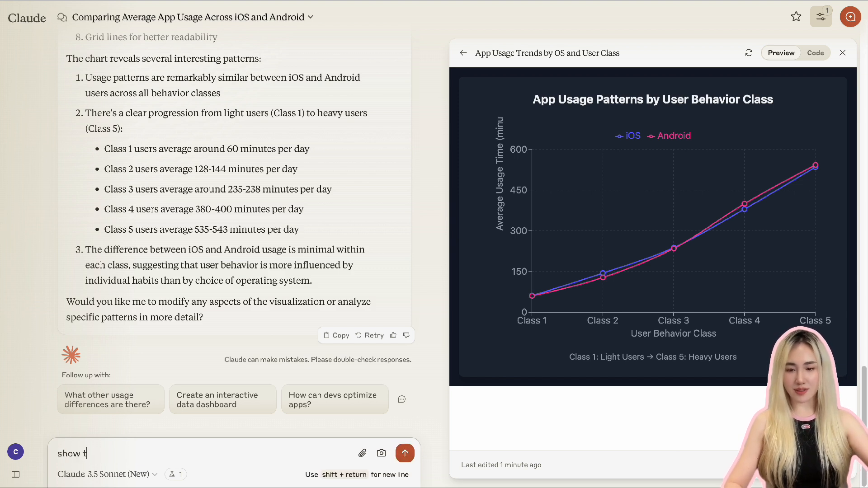
text(hen top 5 device models by user count as a)
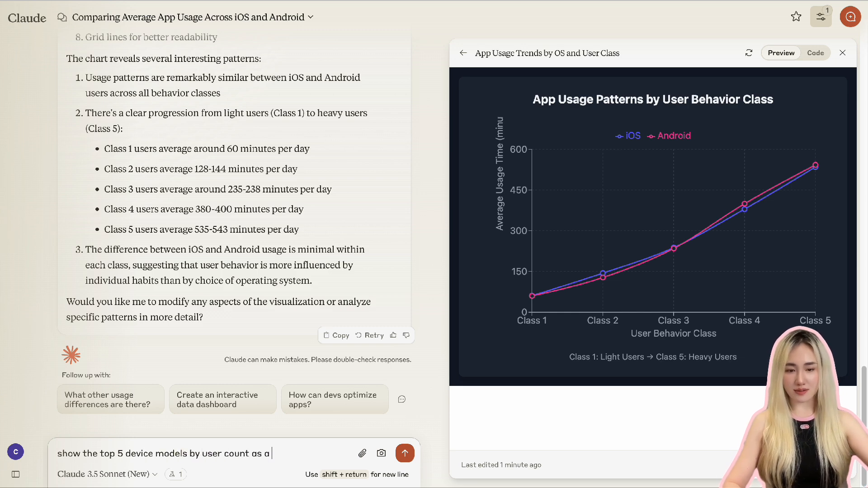
text(.)
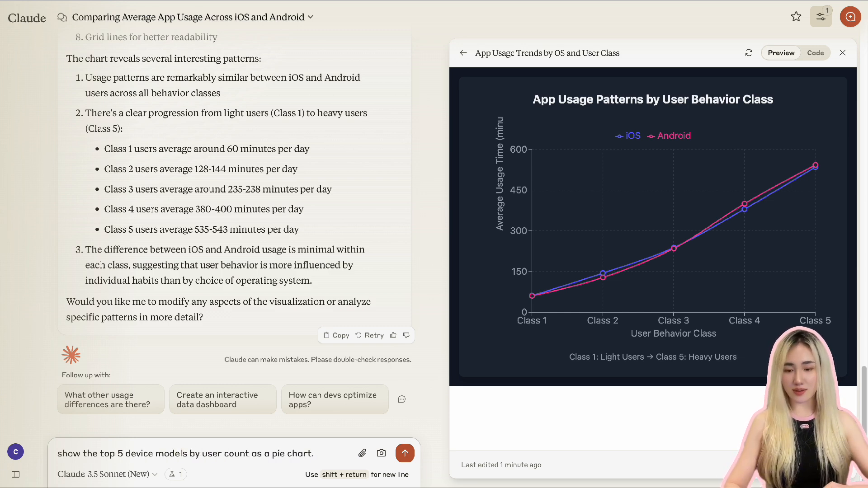
key(Return)
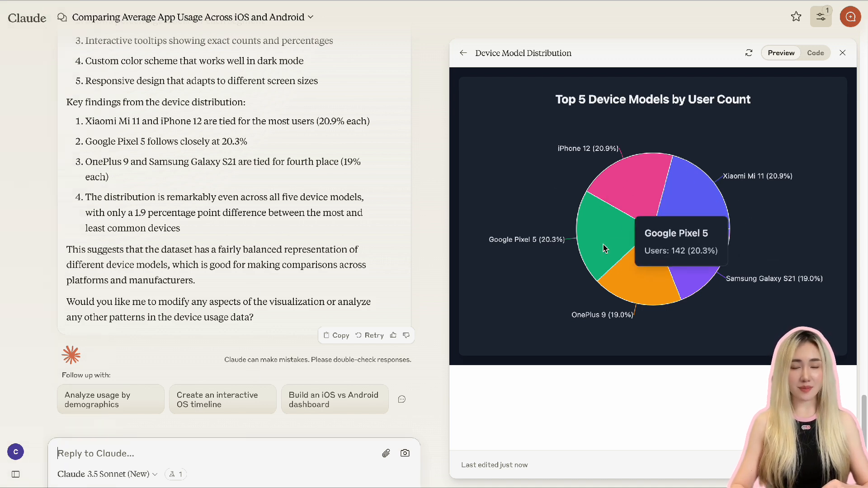
Examine the user count of each pie chart slice and read the key findings from the device distribution
mouse_move(646, 279)
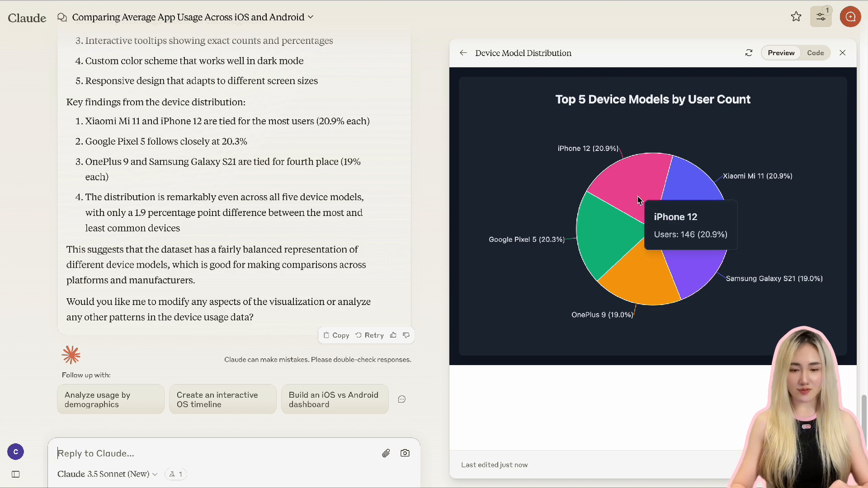
mouse_move(619, 239)
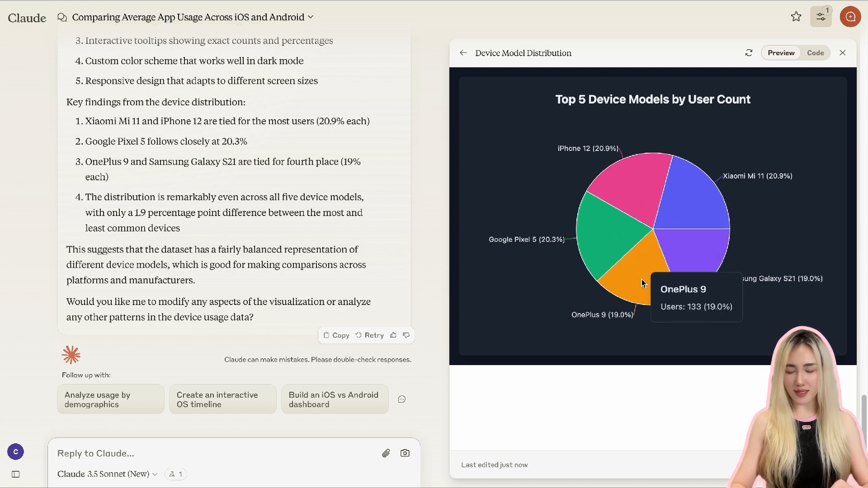
mouse_move(699, 266)
mouse_move(696, 202)
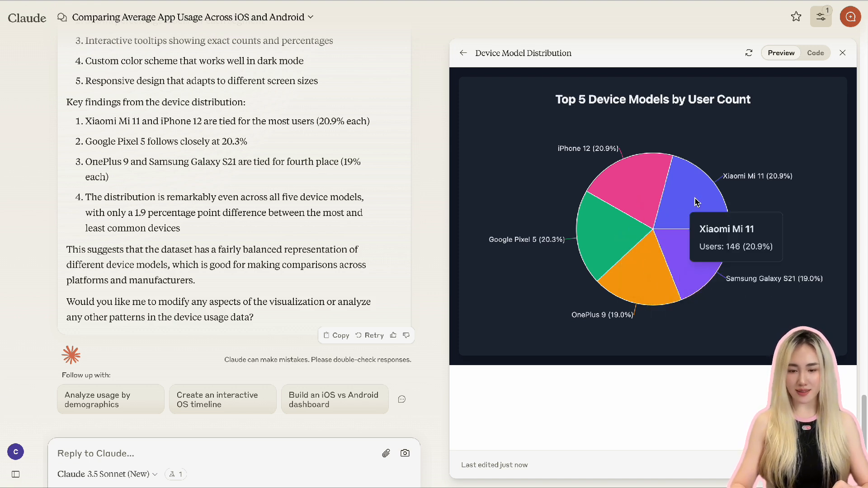
scroll(226, 203, up, 2)
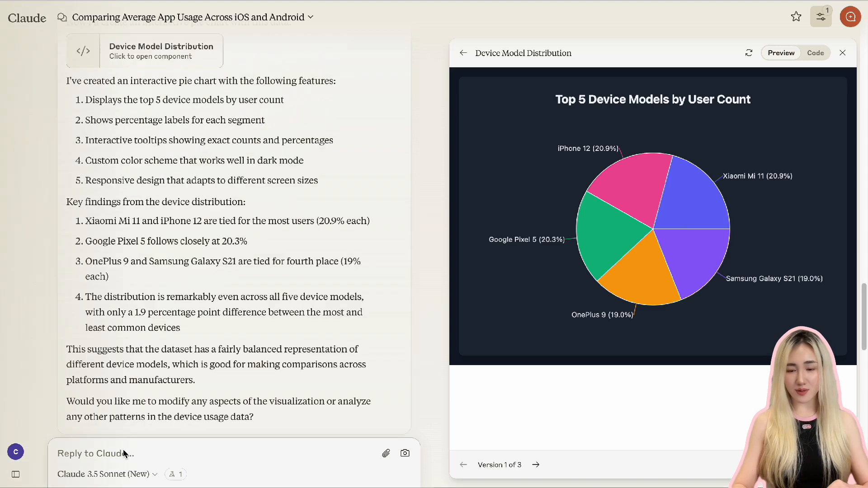
drag(67, 202, 262, 327)
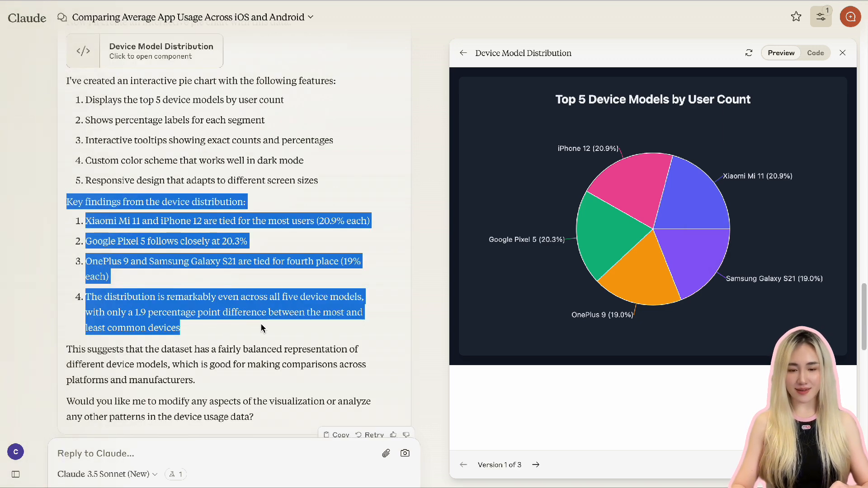
click(201, 333)
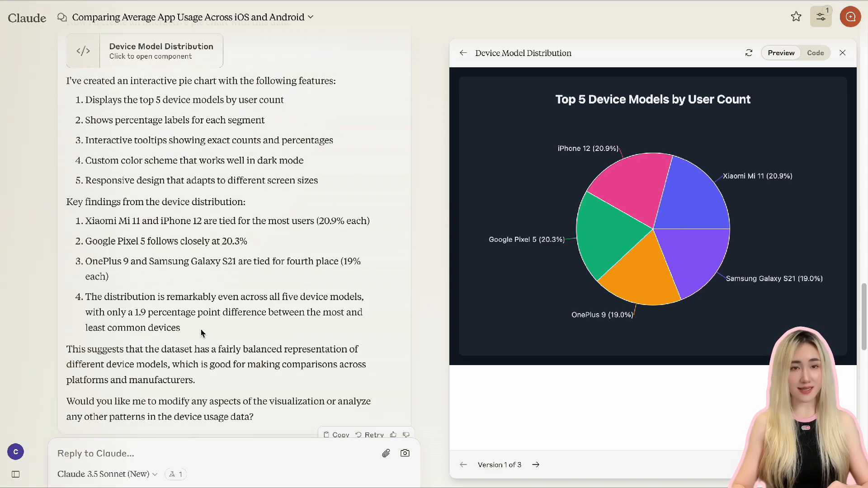
Ask for key insights to be included below the pie chart
click(140, 457)
text(include key insights)
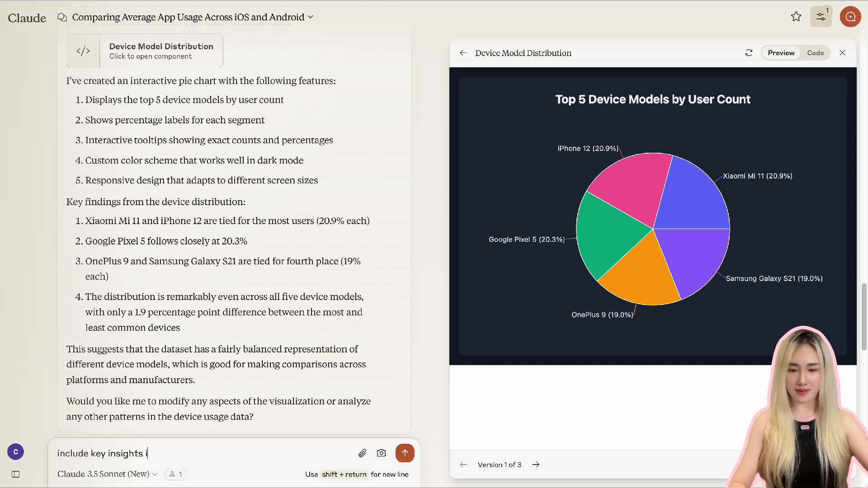
text( below the chart)
key(Return)
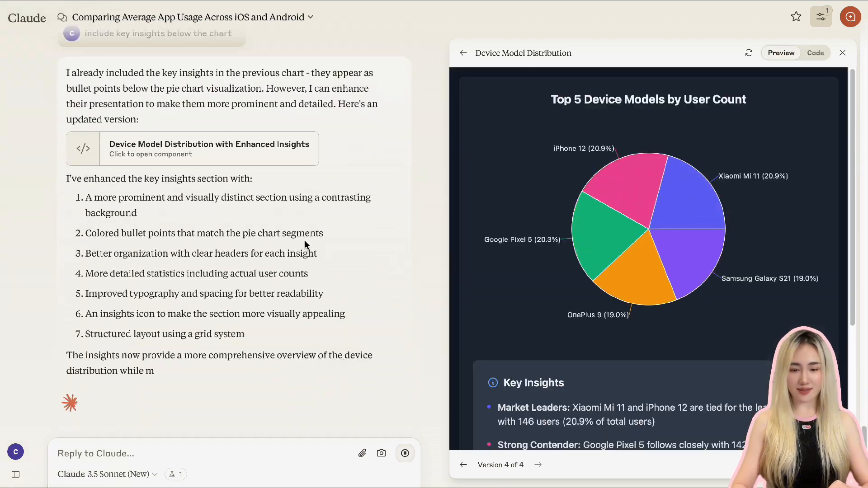
Request a scatter plot showing the relationship between screen-on time (in hours per day) and battery drain (mAh per day)
scroll(732, 348, down, 3)
key(ctrl+a)
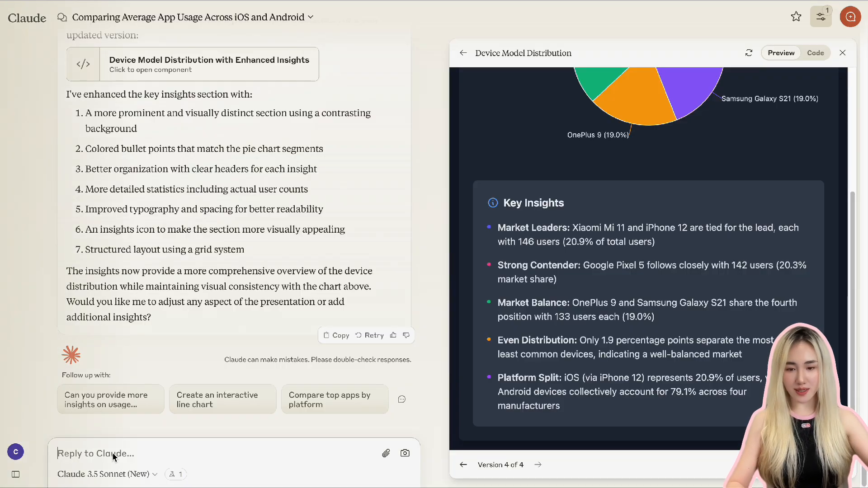
text(create a )
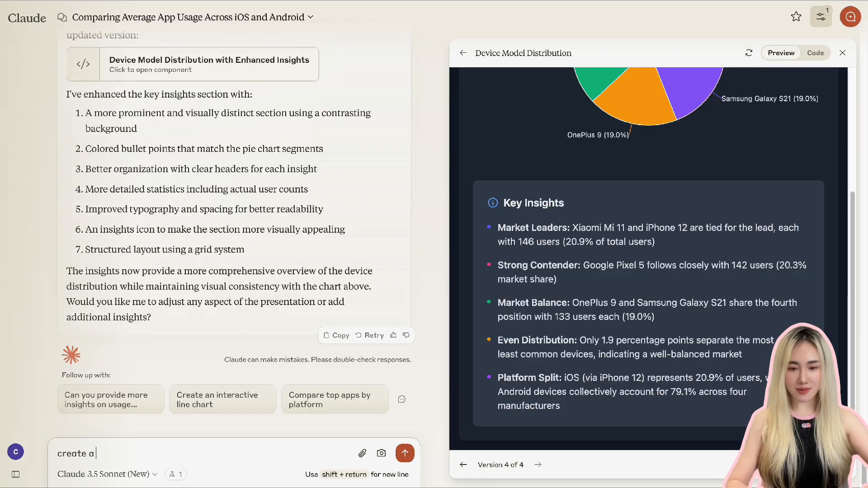
text(scatter plt showing the relationship between screen-on time 9in hour per day))
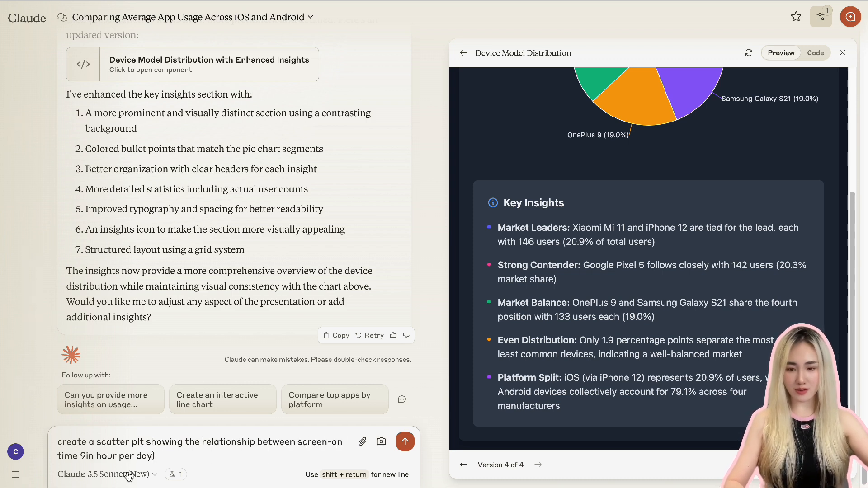
click(88, 456)
key(BackSpace)
text(()
click(140, 442)
text(o)
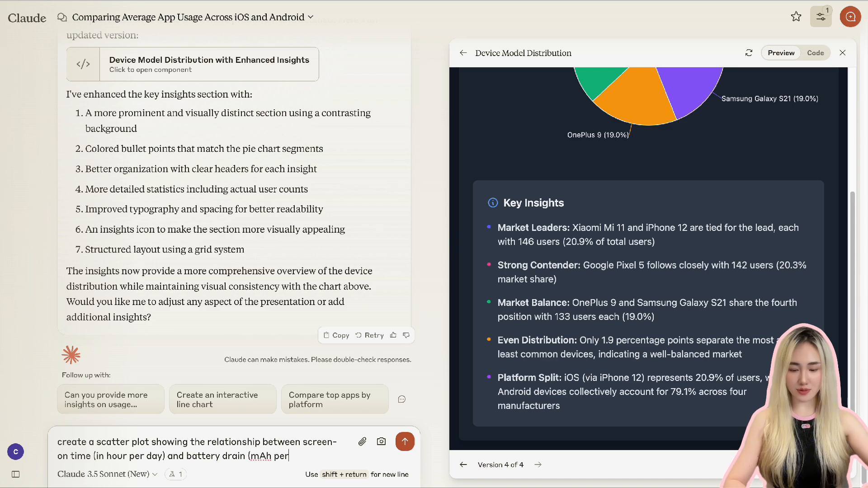
key(Return)
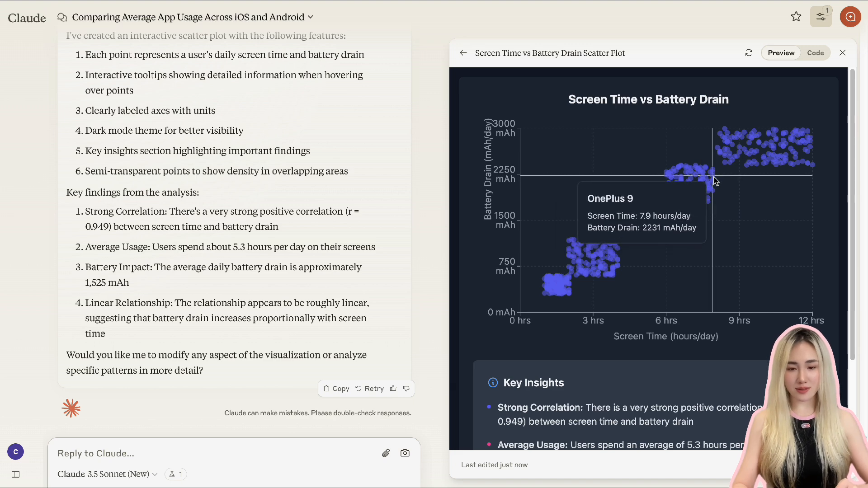
Ask to size the scatter points by the number of apps installed and label the top five users with the highest screen-on time
scroll(684, 337, down, 3)
scroll(696, 306, up, 3)
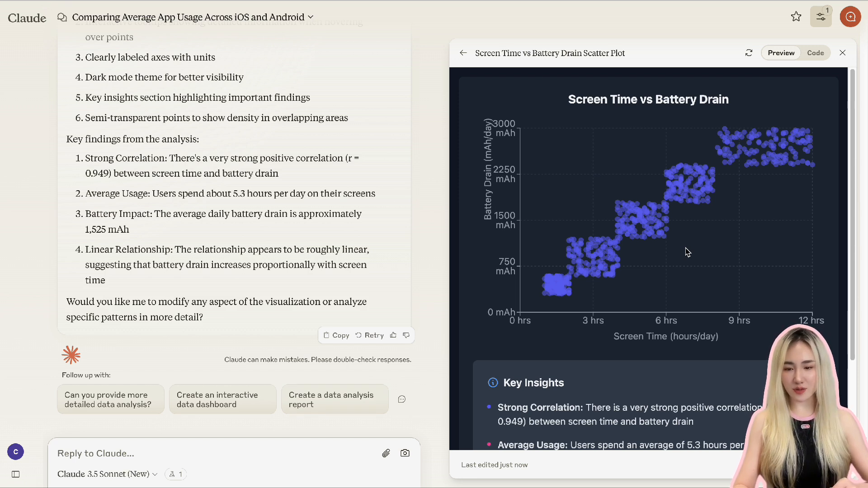
mouse_move(709, 196)
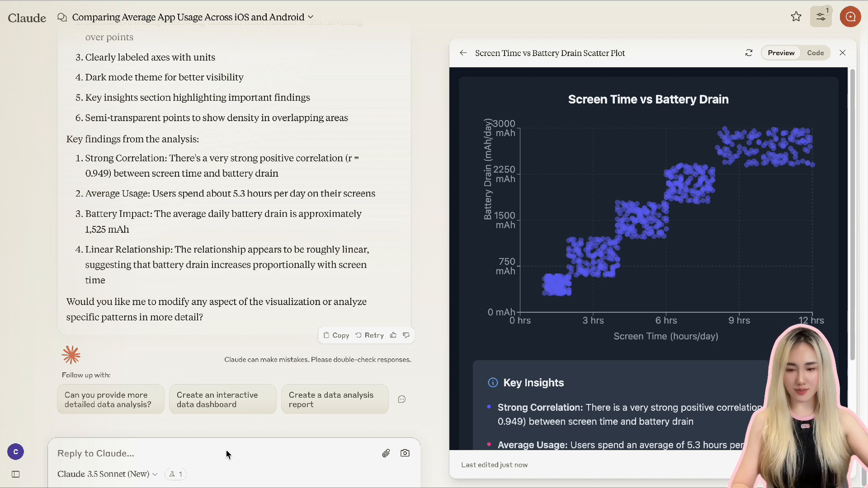
text(adjust the point)
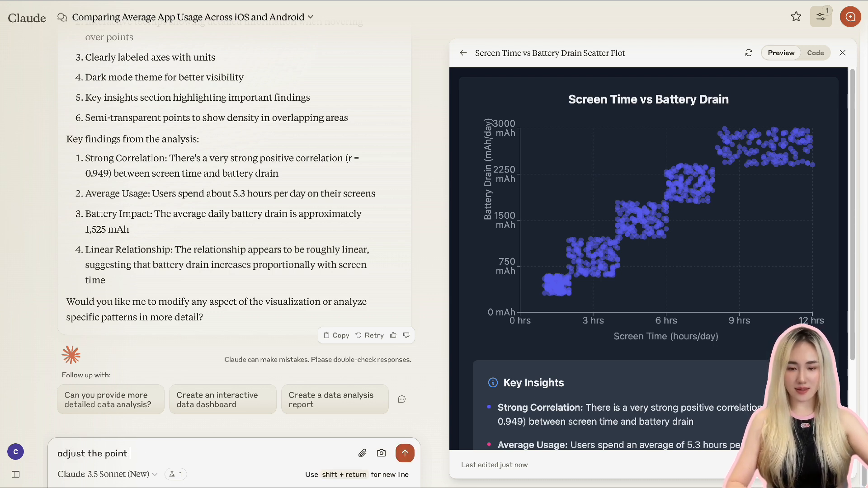
text(number)
click(186, 453)
key(BackSpace)
click(273, 457)
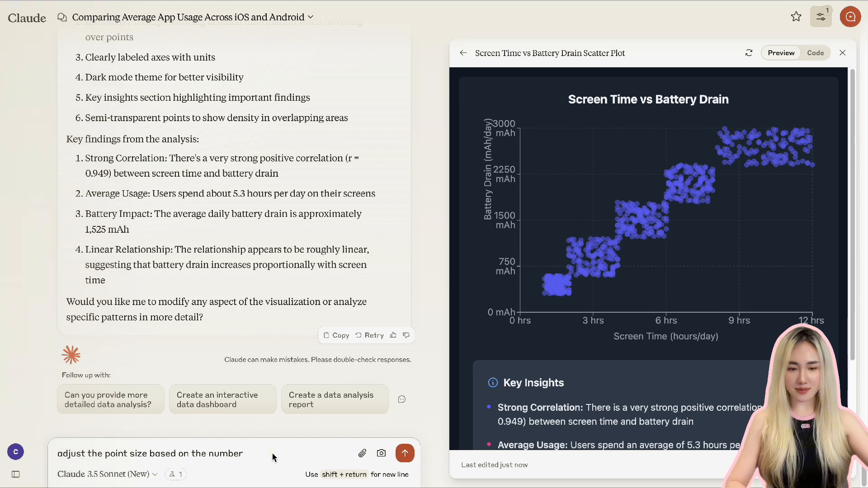
text(and add labels for the top fibe users with the highest screen-on time.)
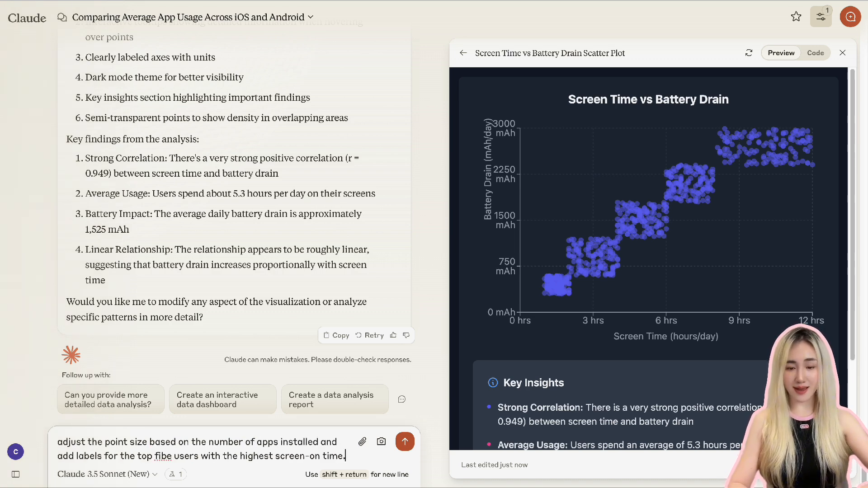
key(Return)
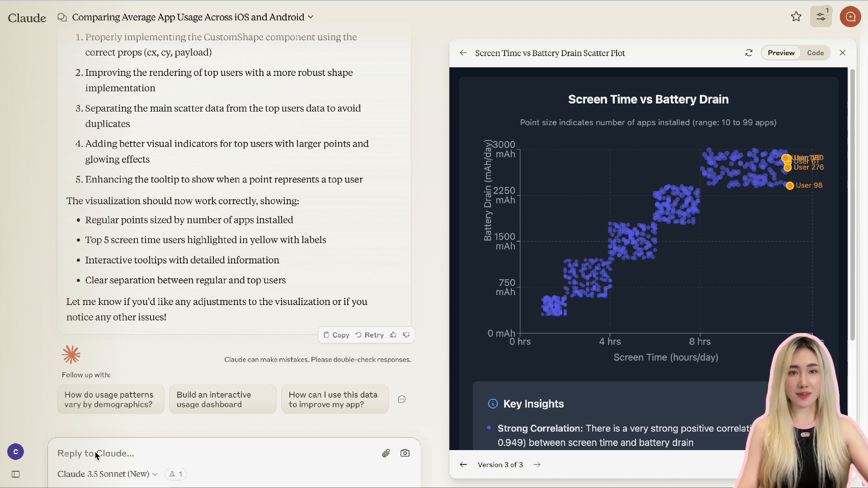
Request an interactive dashboard with tabs for app usage time by device model, battery drain vs. screen-on time, and data usage by operating system, each with key insights
text(create)
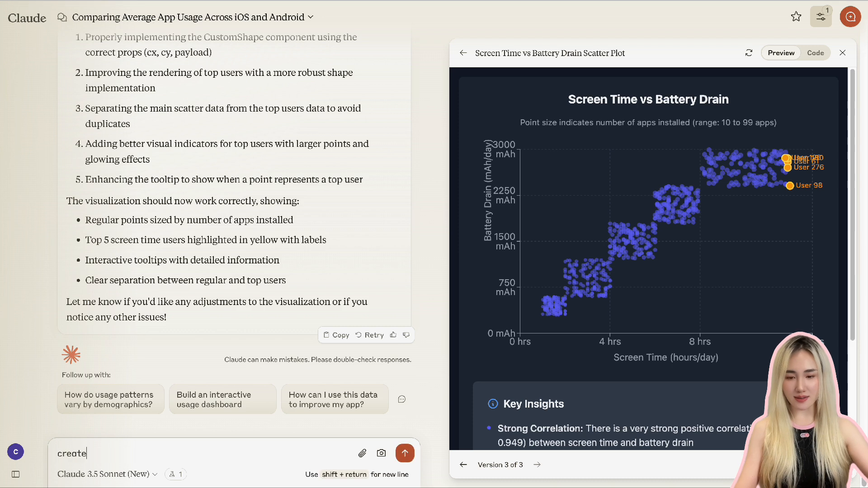
text( an interactive dash)
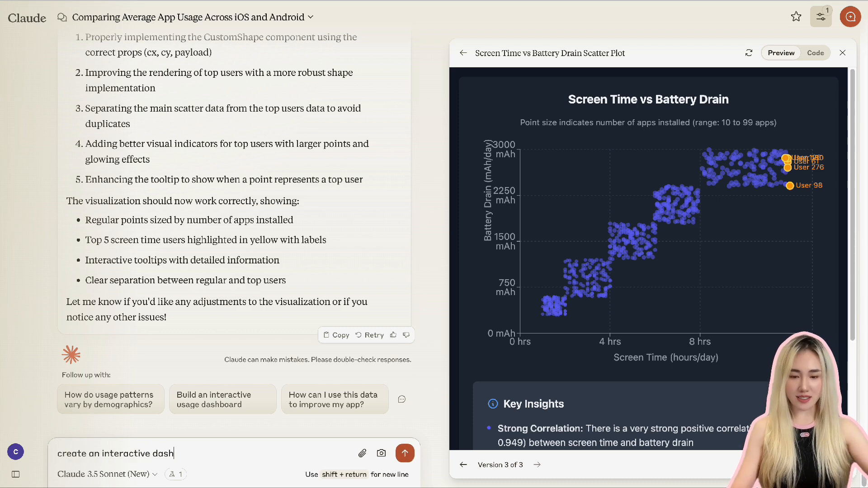
text(board with tabs for)
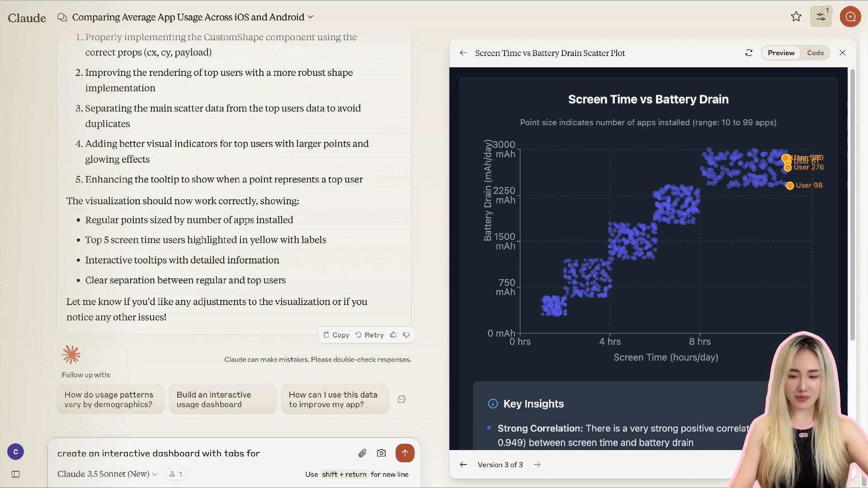
text( different visualizat)
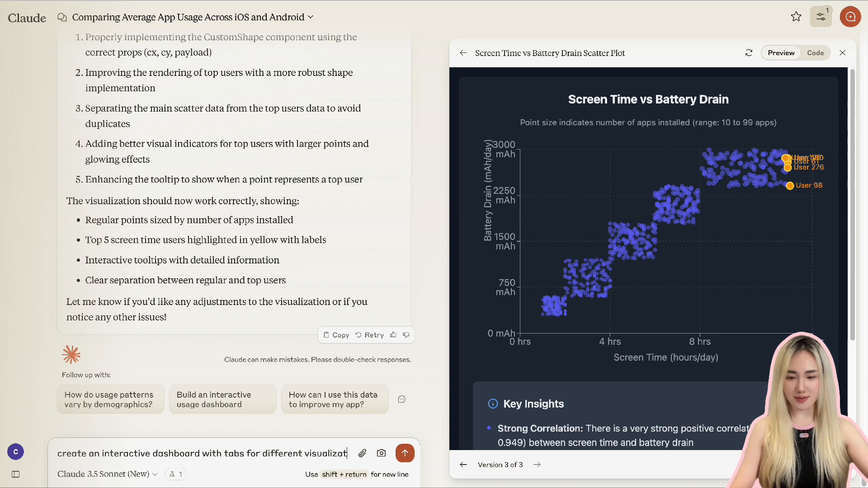
text(ions: one tab for app usage )
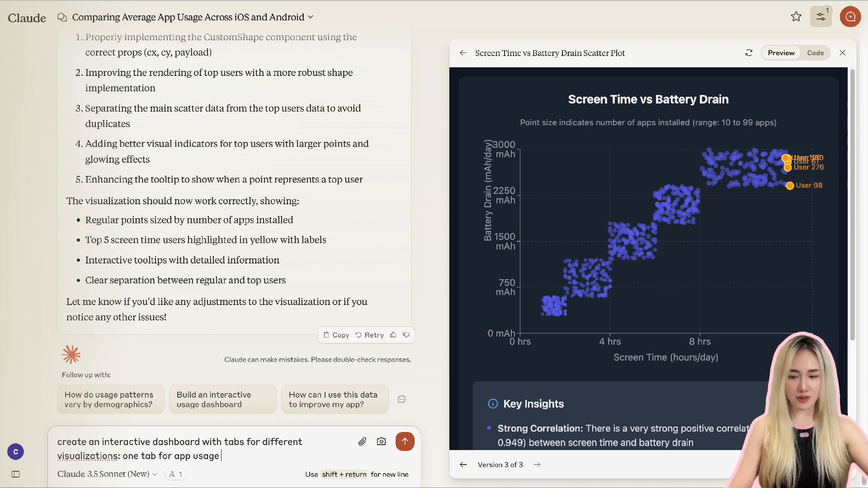
text(time by device modep, another)
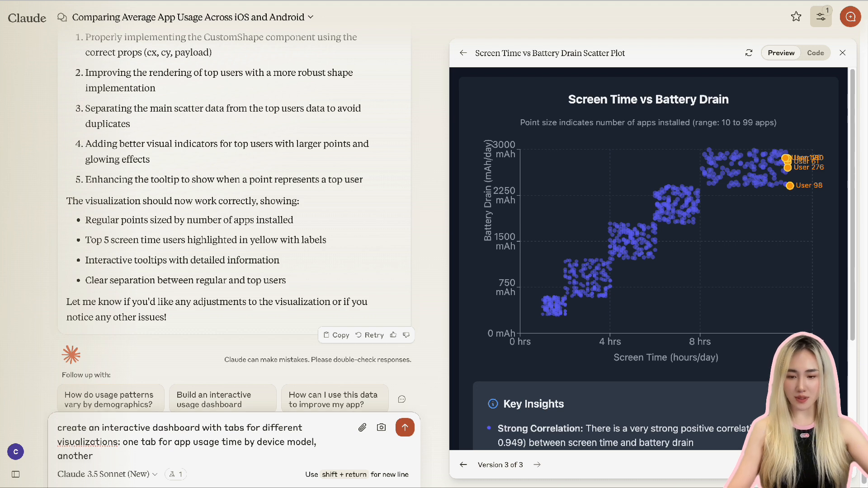
text( for battery drain VS. screnn-on time)
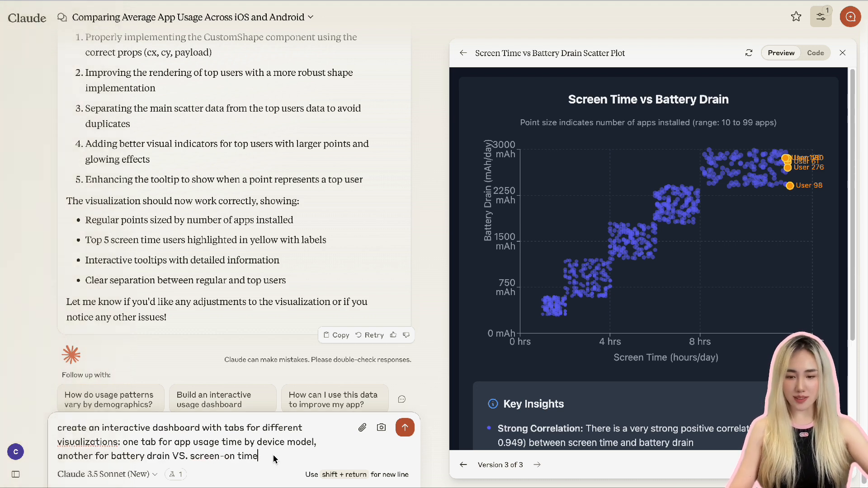
text(, and a third for data usage )
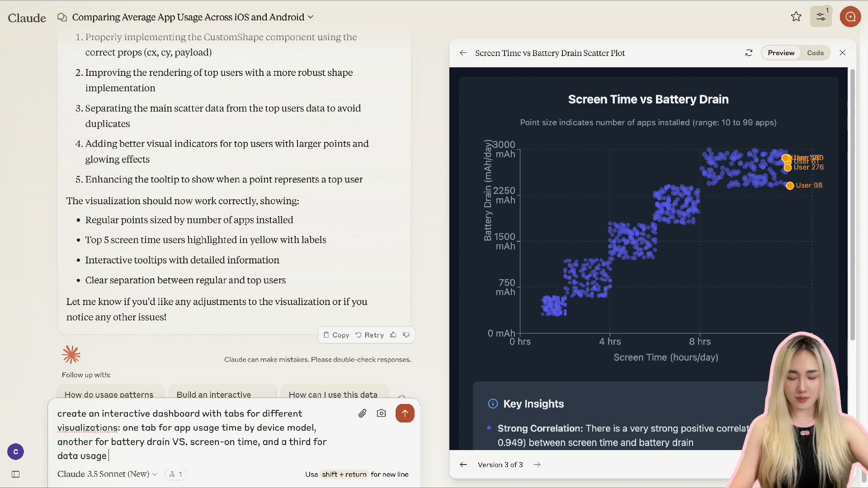
text(by operating system. in)
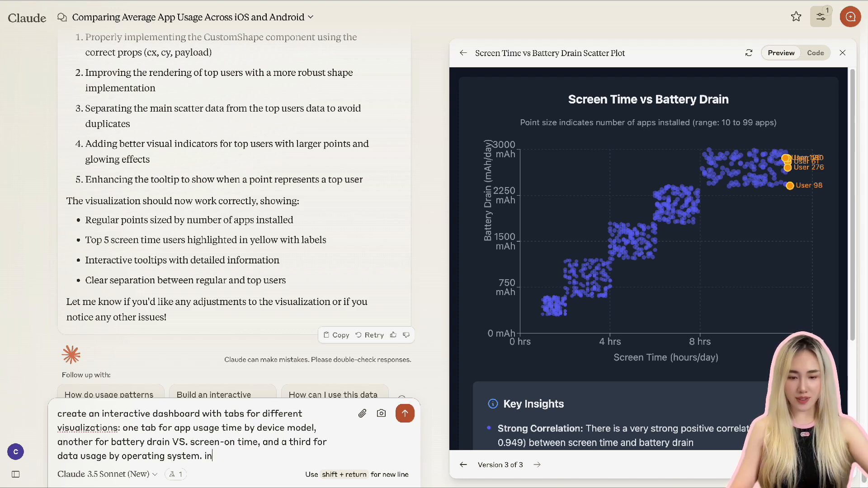
text(clude a summary of key insights for each tab.)
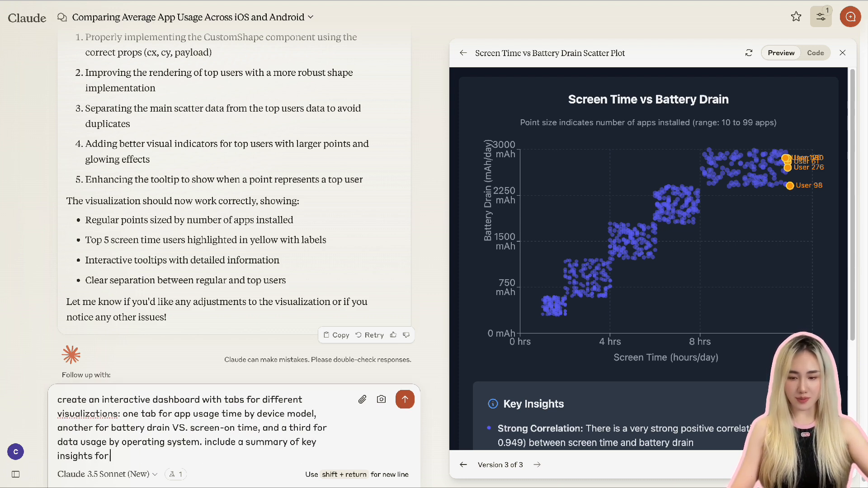
key(Return)
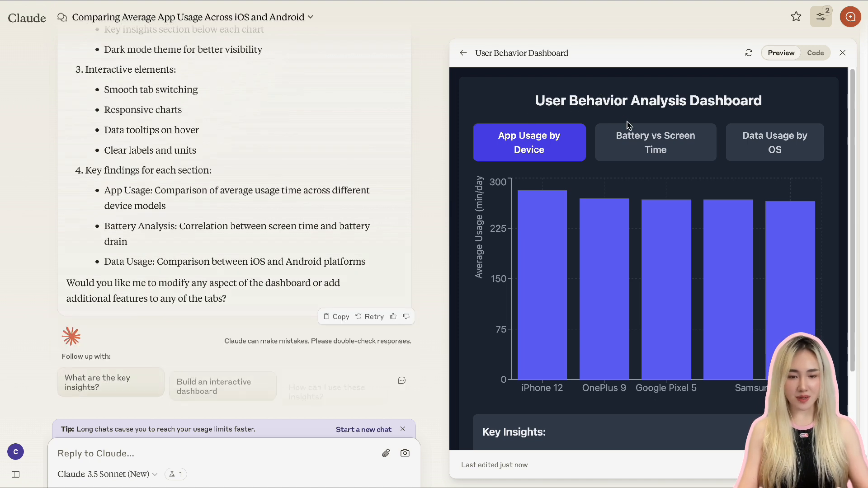
Look through the dashboard's three tabs and examine the bars and key insights for app usage by device
click(663, 150)
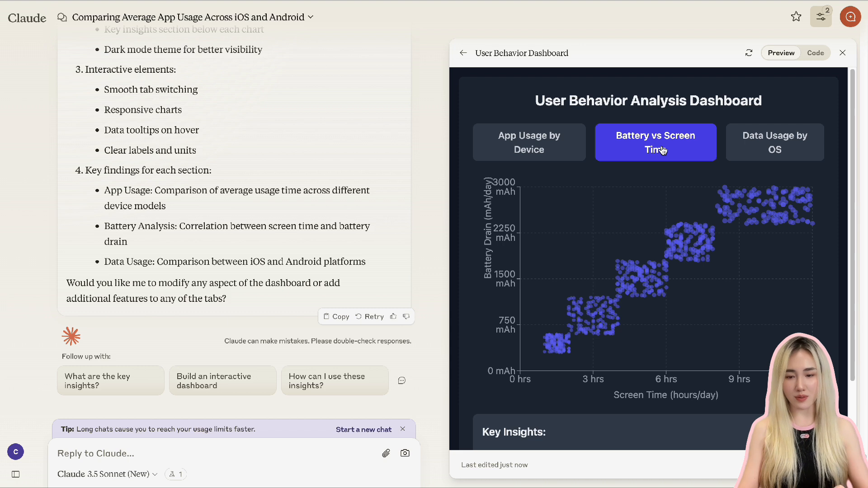
click(792, 146)
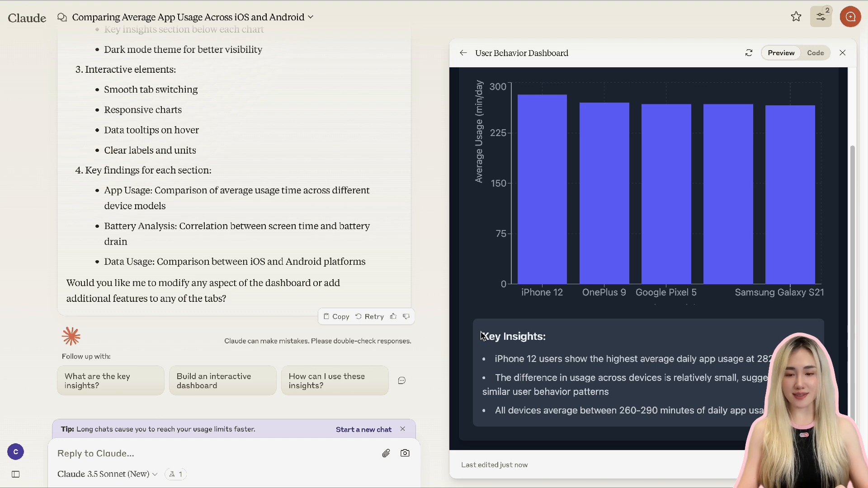
drag(481, 337, 764, 412)
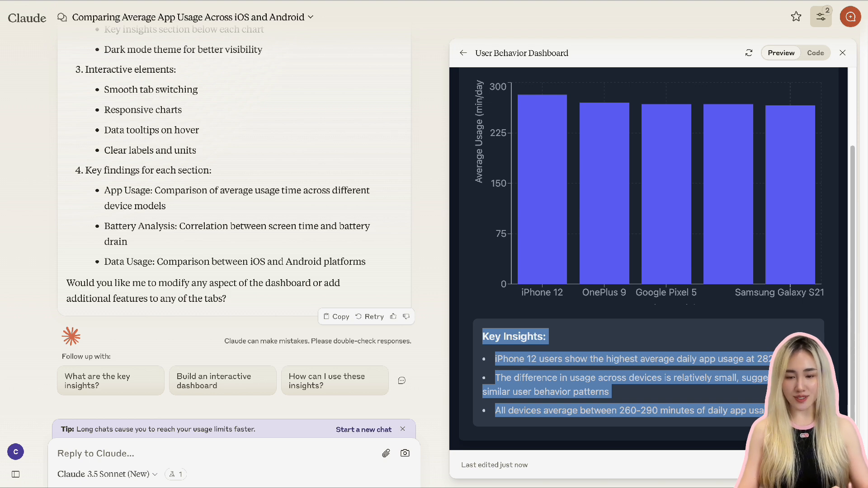
click(764, 412)
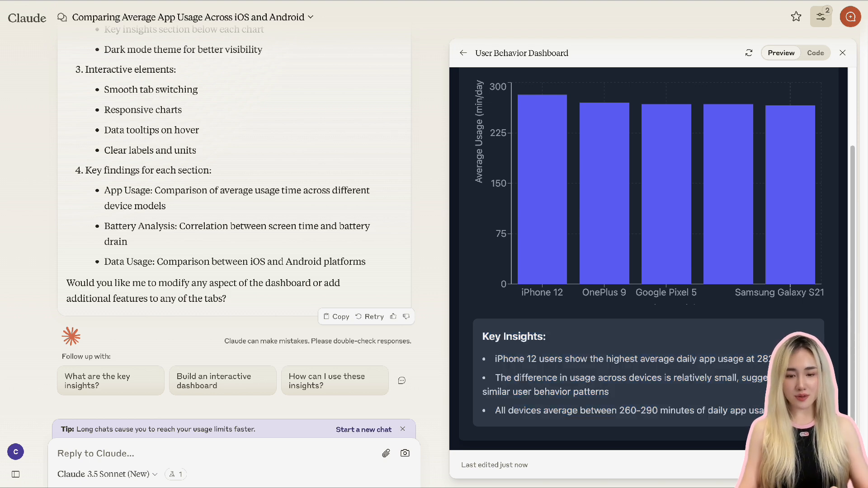
scroll(724, 343, up, 3)
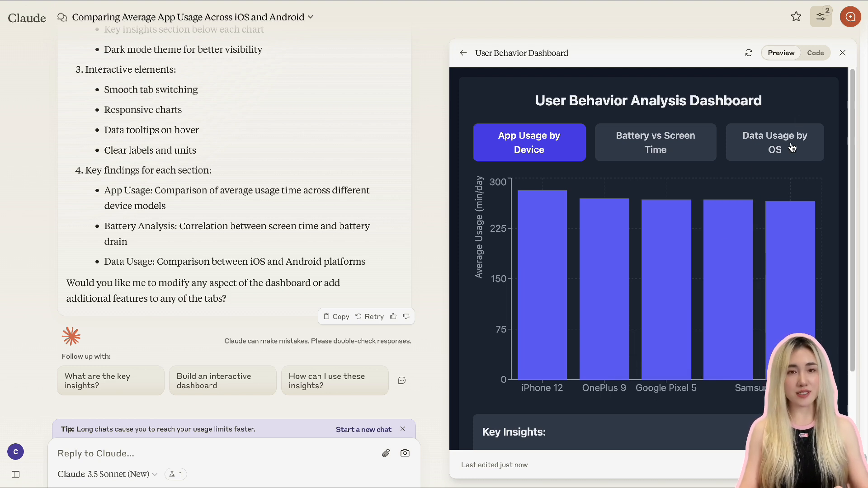
mouse_move(721, 223)
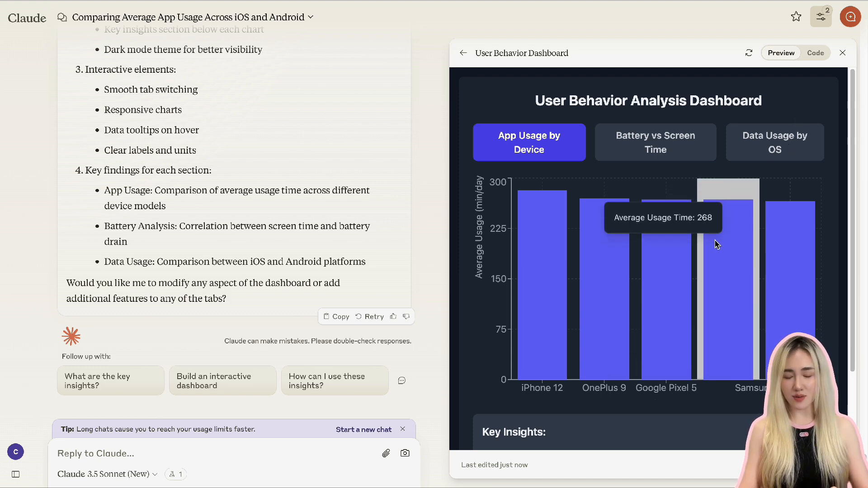